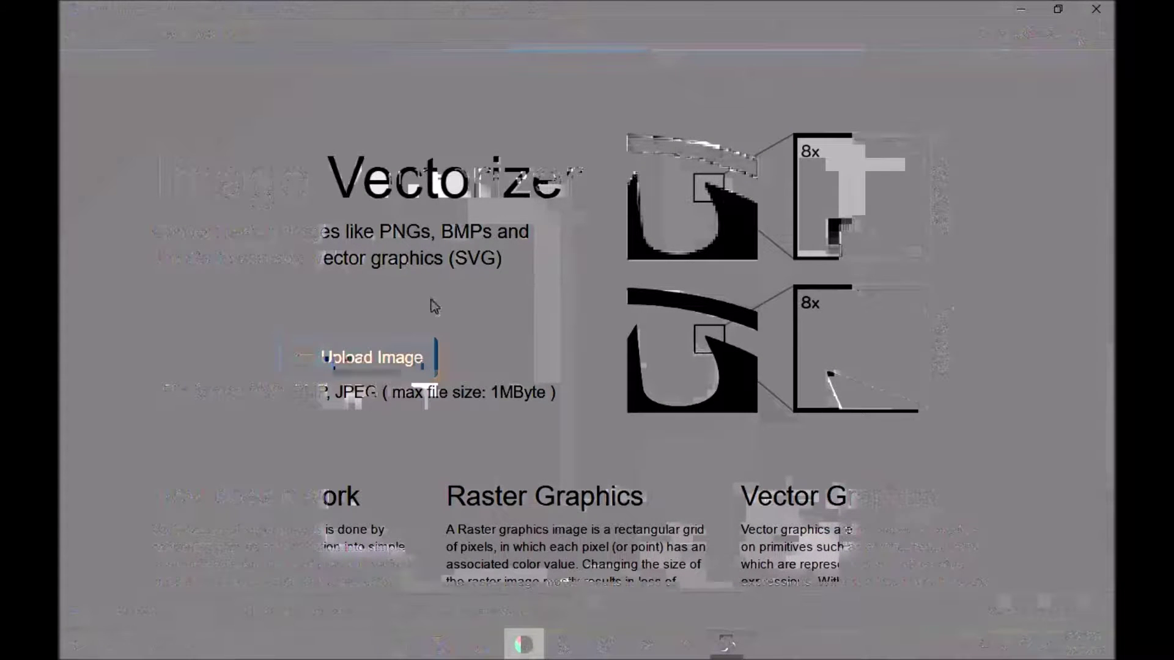
# Upload joker-face-66.jpg and scroll down to its SVG output's Colors and Layers lists
pyautogui.click(373, 357)
pyautogui.doubleClick(414, 141)
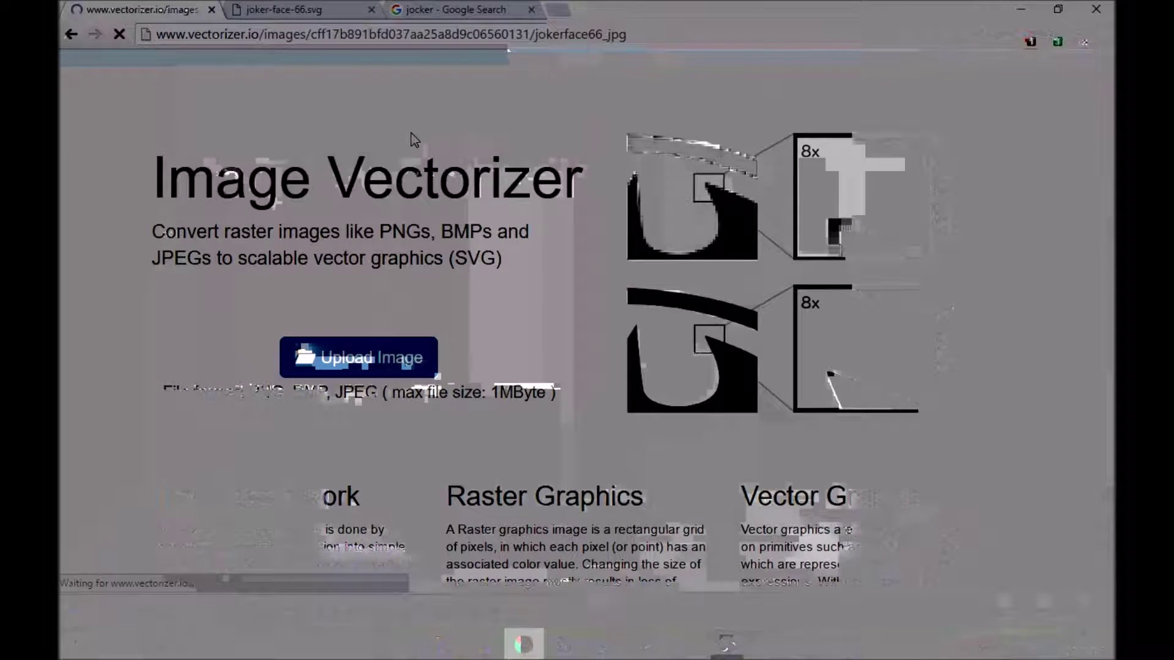
pyautogui.scroll(-4, 511, 234)
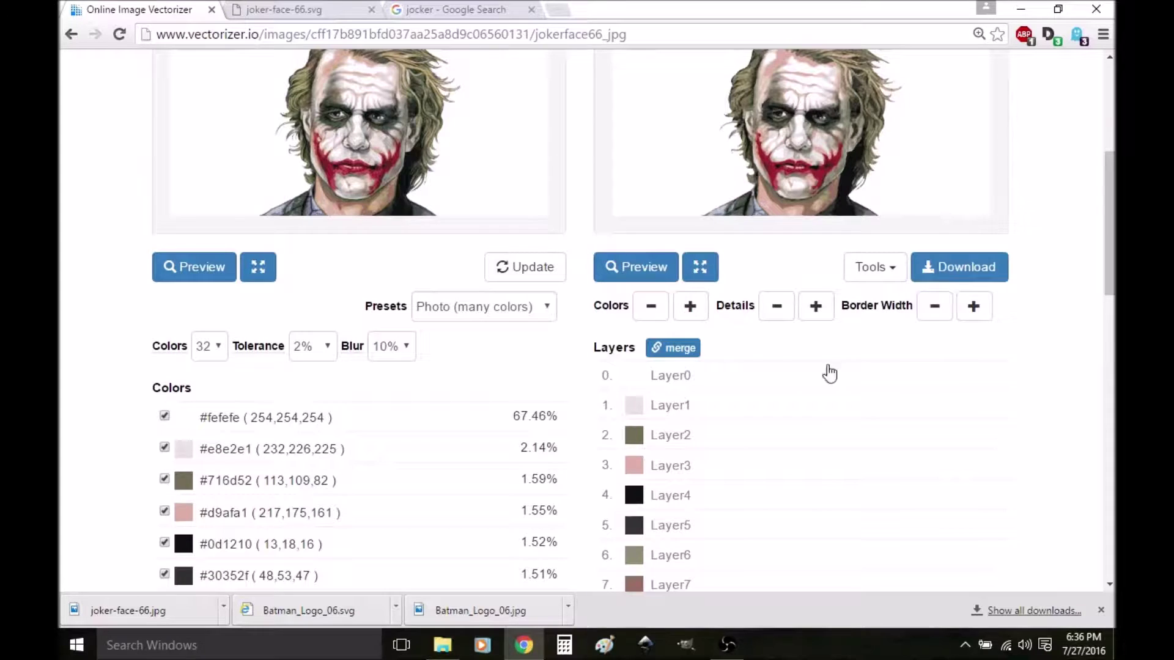
pyautogui.scroll(-4, 1003, 360)
pyautogui.scroll(5, 996, 367)
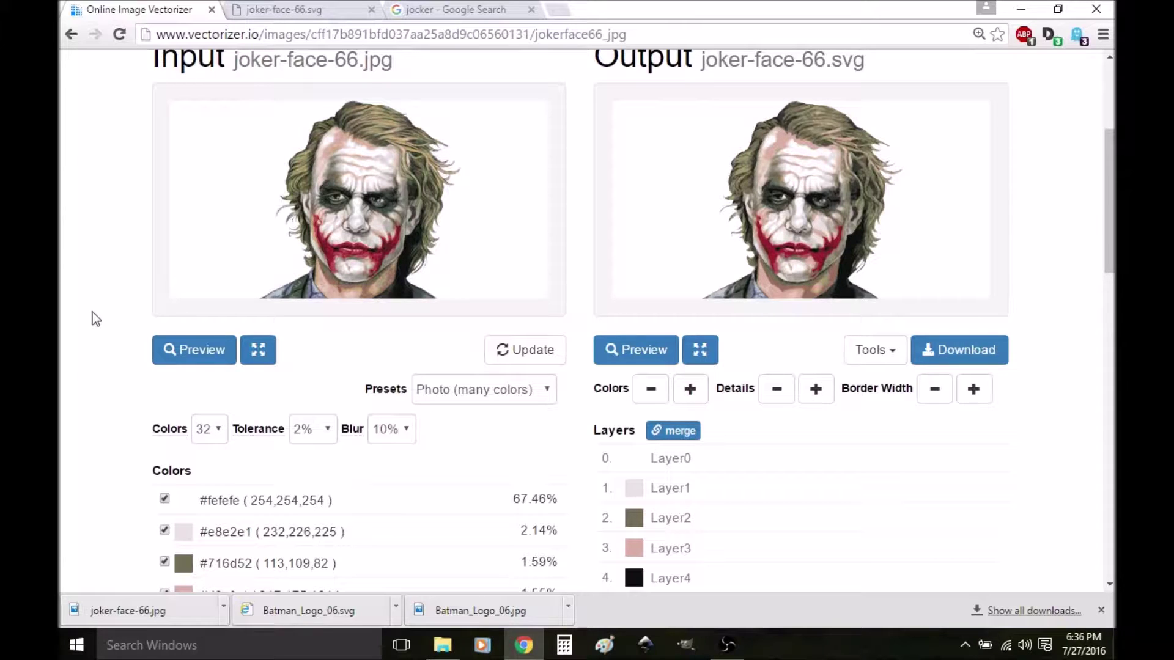
pyautogui.scroll(-8, 125, 306)
pyautogui.scroll(8, 312, 351)
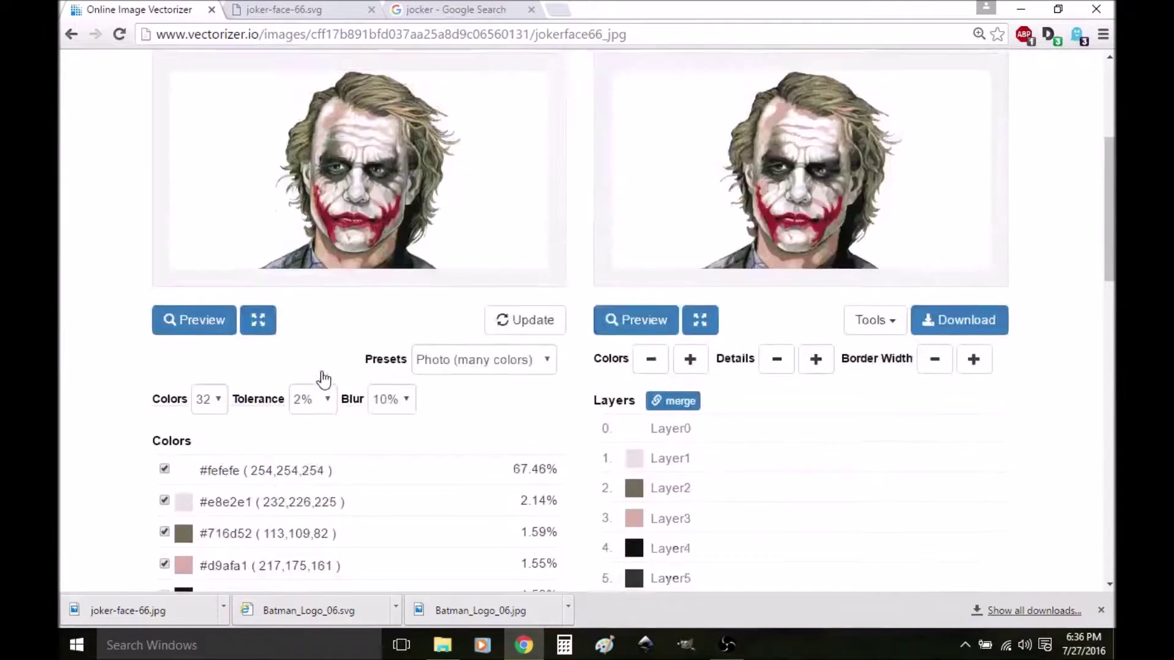
pyautogui.scroll(1, 326, 366)
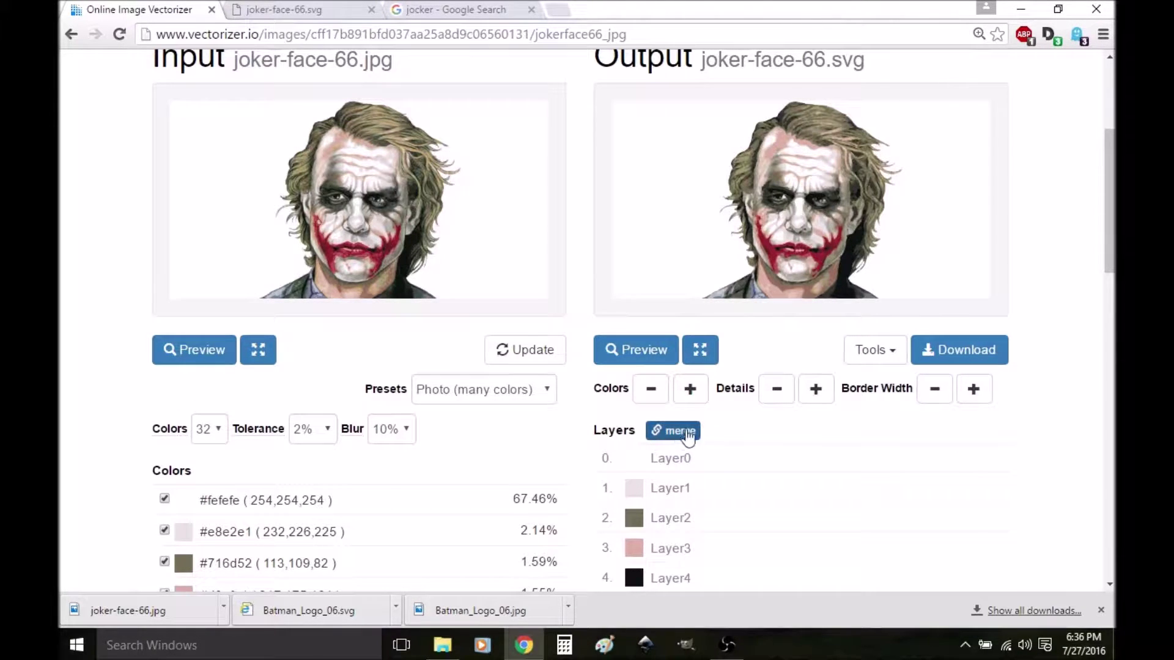
# Bring up the Merge Layers list and tick Layer6 for merging
pyautogui.click(680, 432)
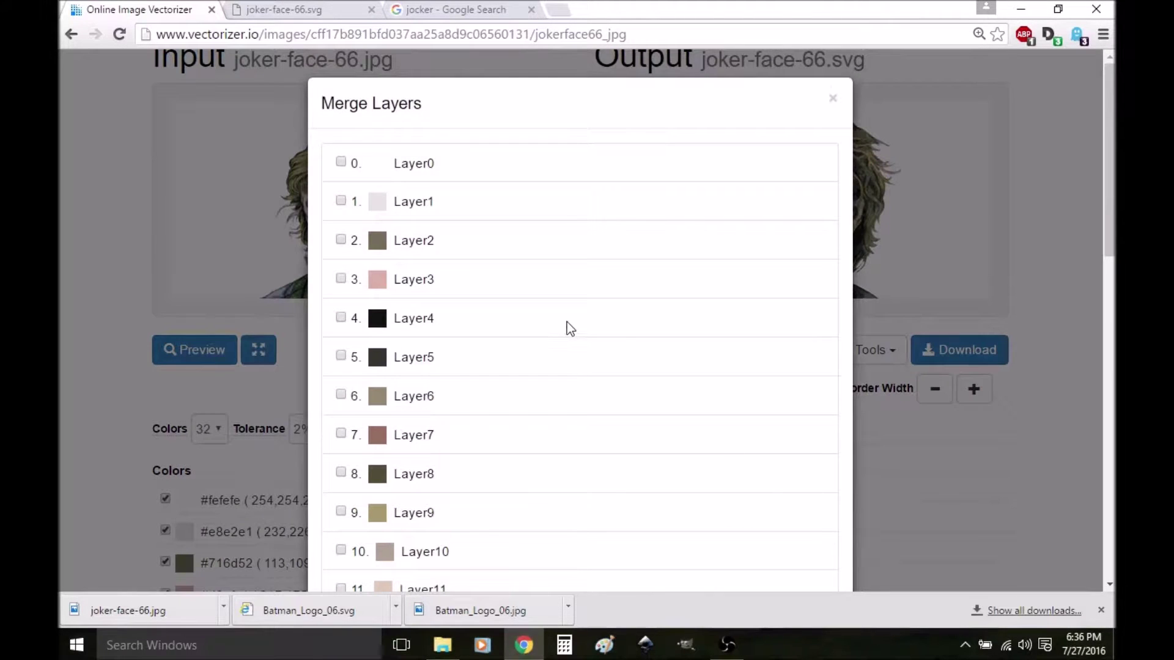
pyautogui.scroll(-15, 575, 324)
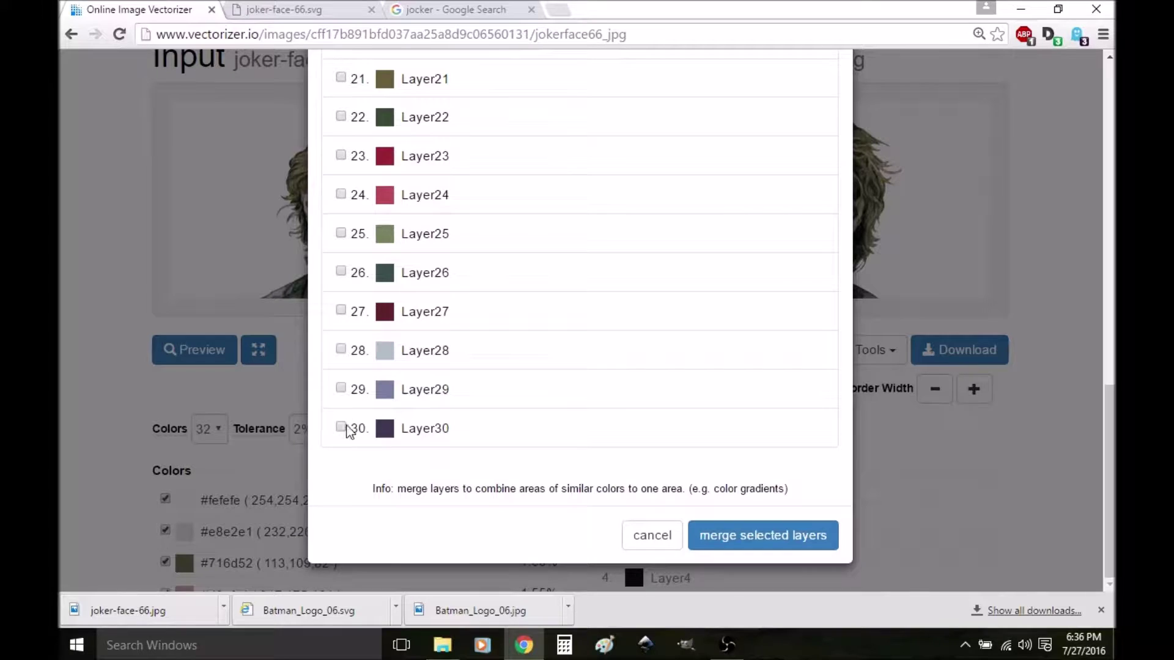
pyautogui.scroll(7, 385, 318)
pyautogui.scroll(-3, 387, 321)
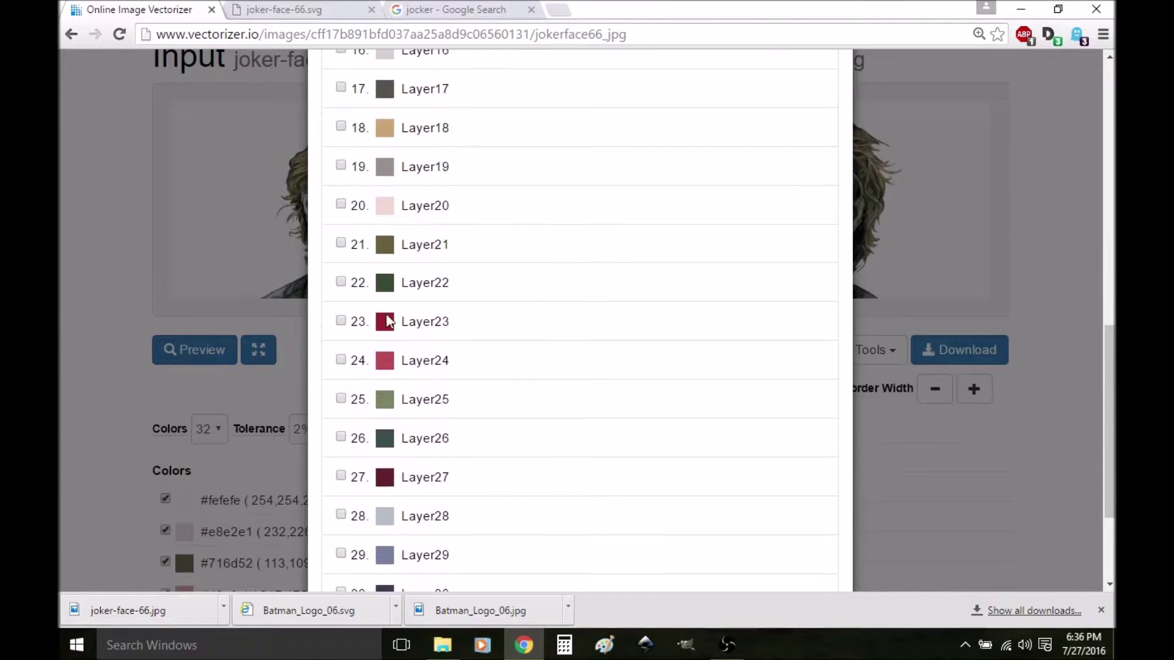
pyautogui.scroll(-2, 355, 328)
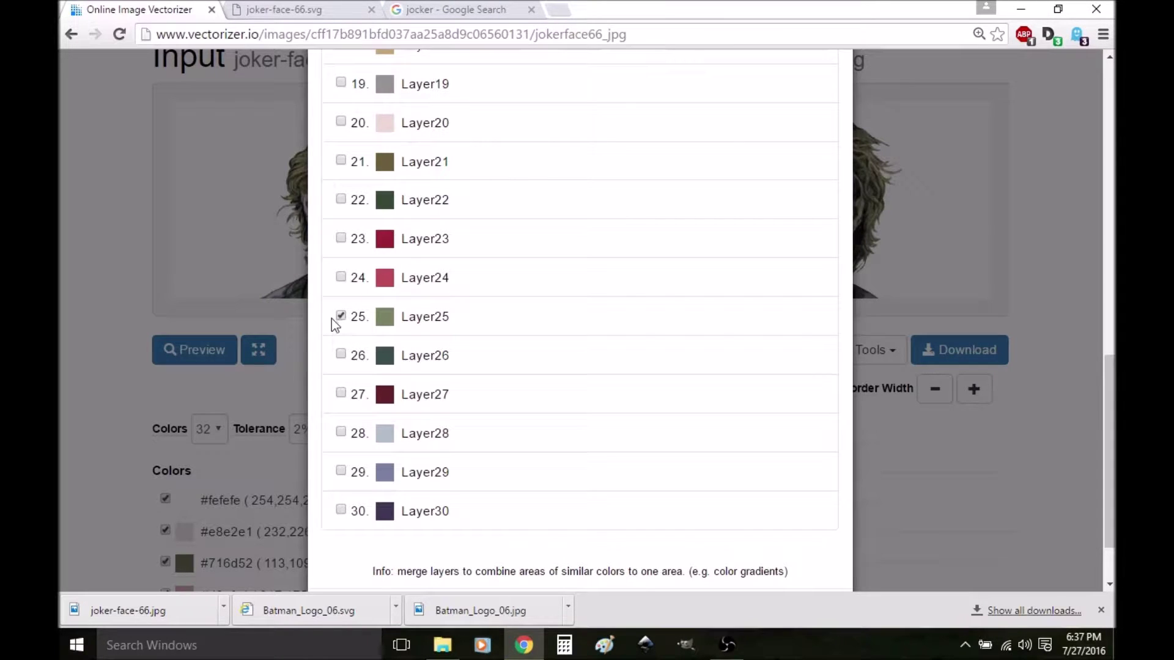
pyautogui.scroll(3, 335, 324)
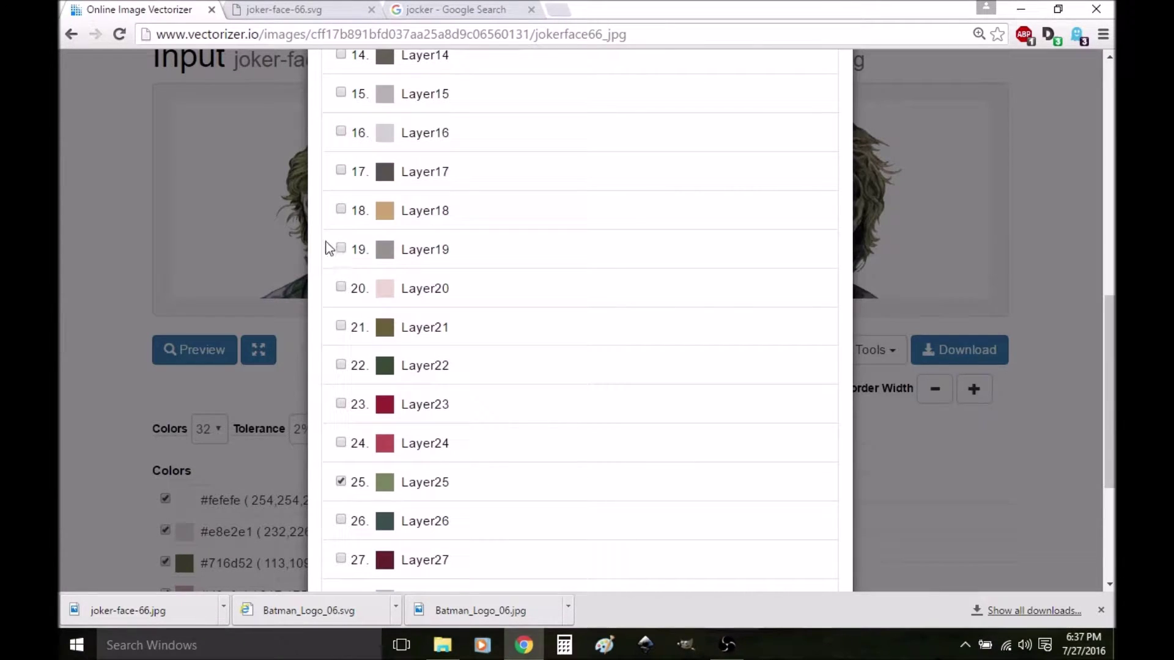
pyautogui.scroll(9, 341, 249)
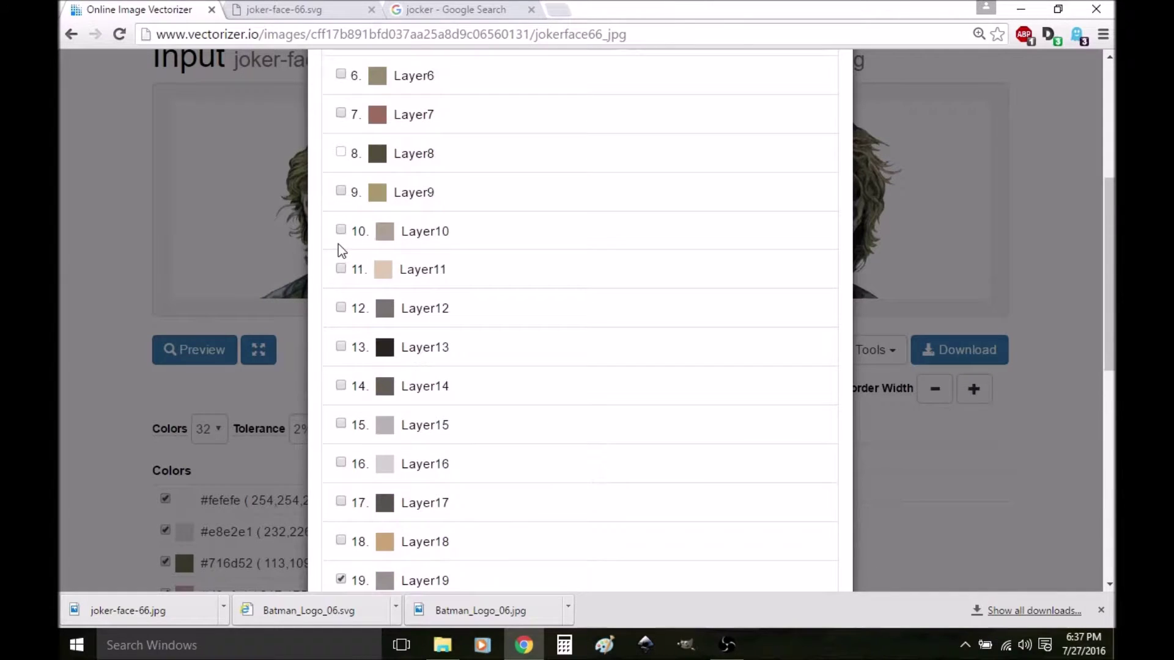
pyautogui.click(341, 240)
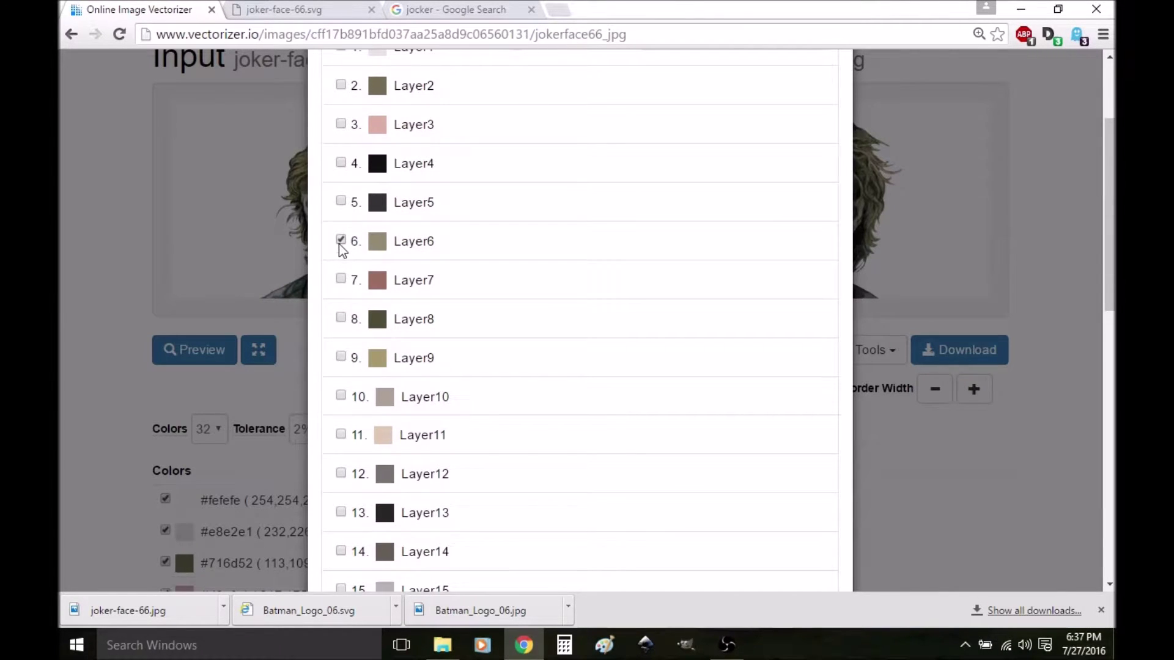
# Tick Layer23, Layer24 and Layer27, then merge the selected layers into one
pyautogui.scroll(2, 340, 248)
pyautogui.scroll(-5, 340, 247)
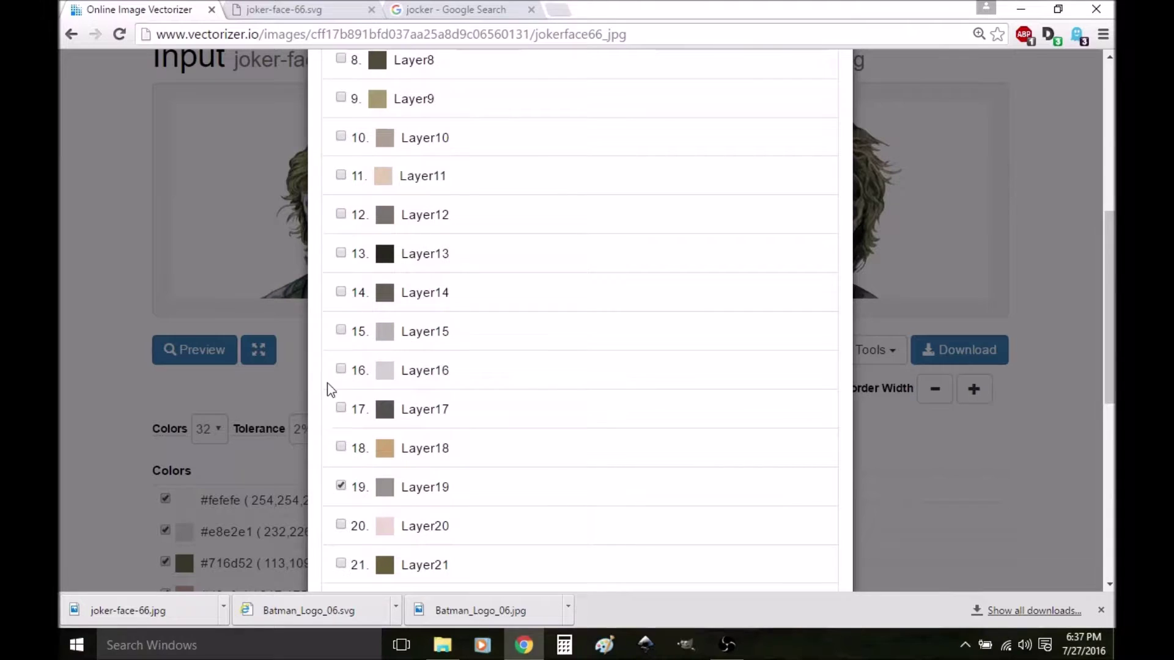
pyautogui.scroll(-2, 328, 383)
pyautogui.scroll(-2, 341, 367)
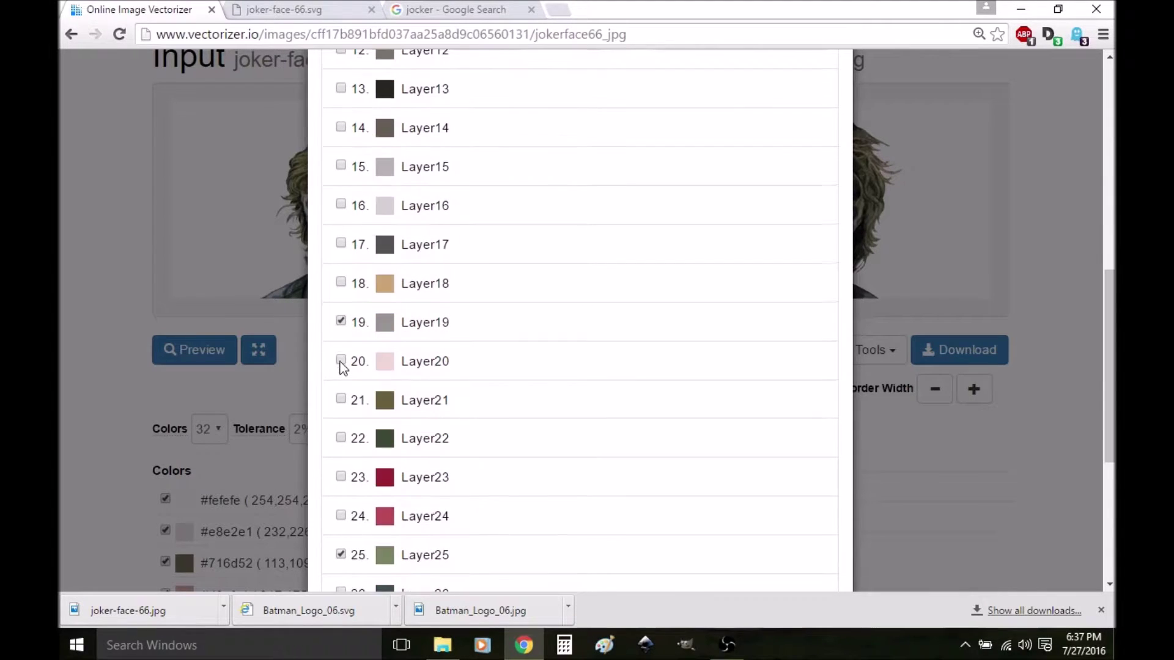
pyautogui.click(341, 476)
pyautogui.click(341, 516)
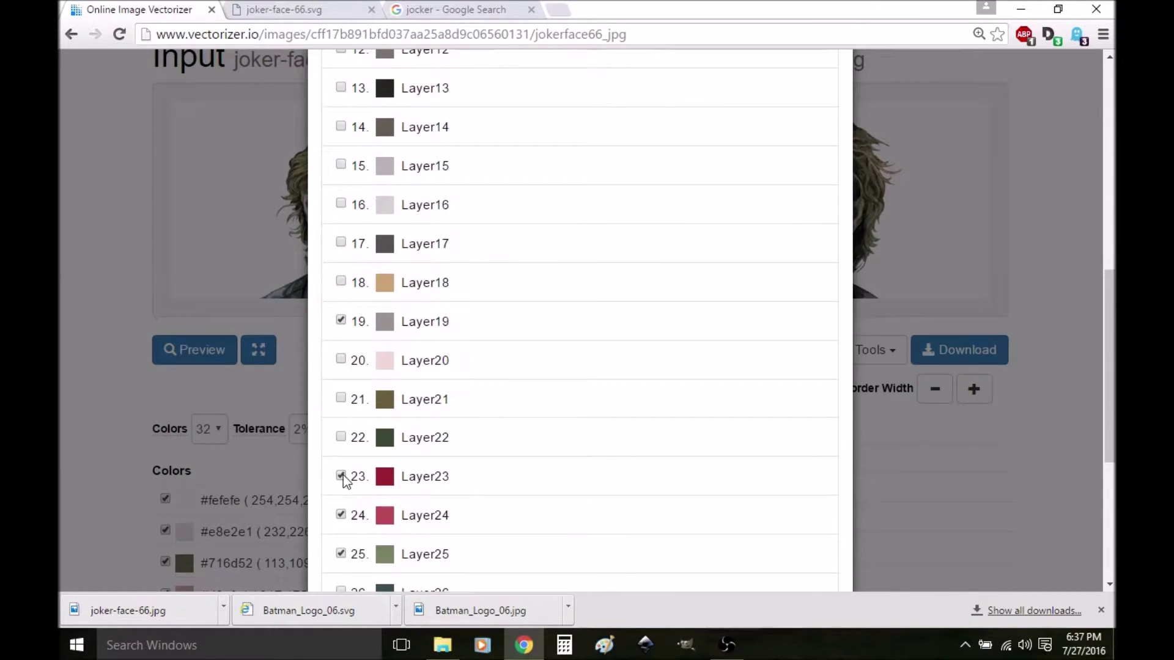
pyautogui.scroll(-4, 343, 477)
pyautogui.click(343, 466)
pyautogui.scroll(-3, 346, 464)
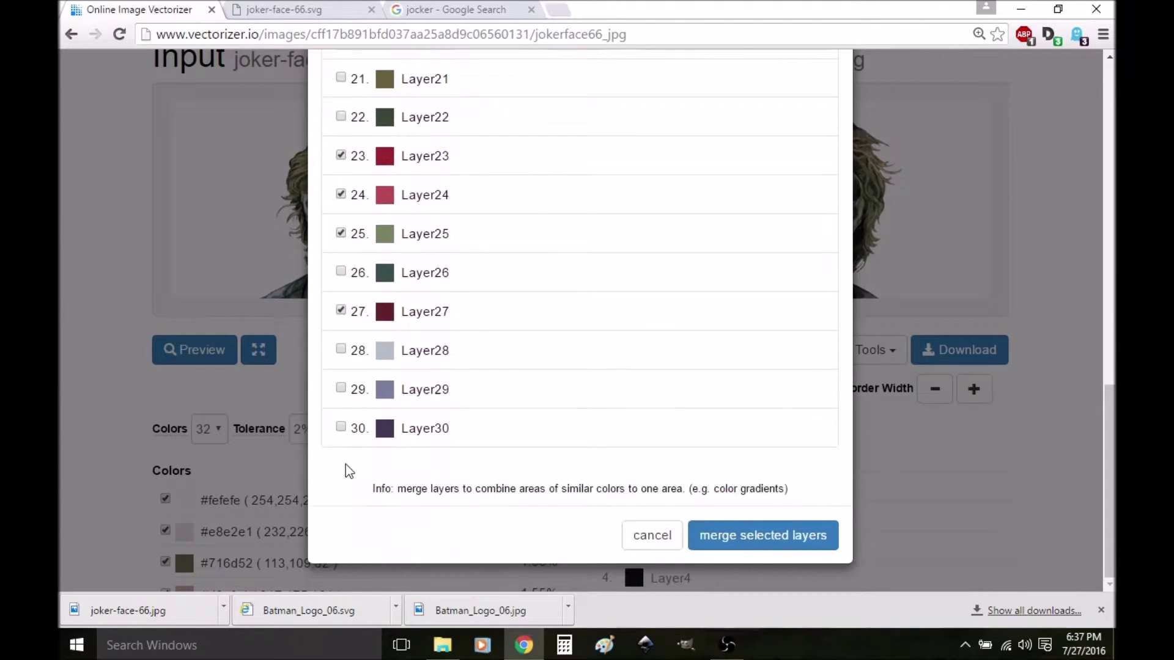
pyautogui.scroll(9, 346, 463)
pyautogui.scroll(5, 348, 184)
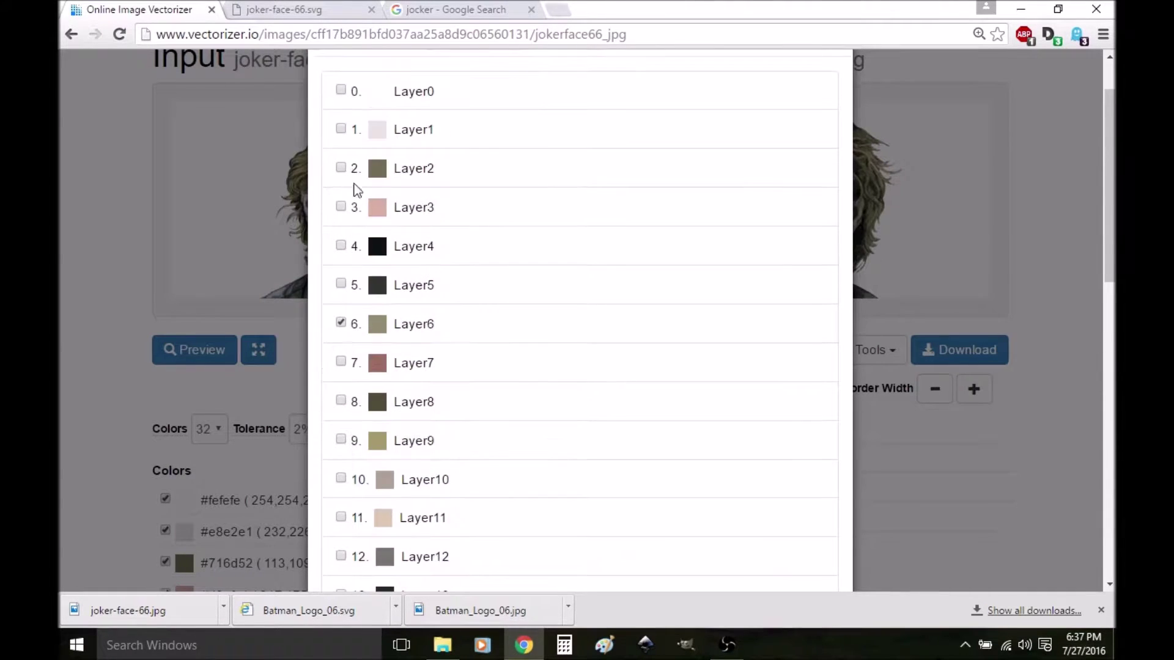
pyautogui.scroll(-15, 646, 347)
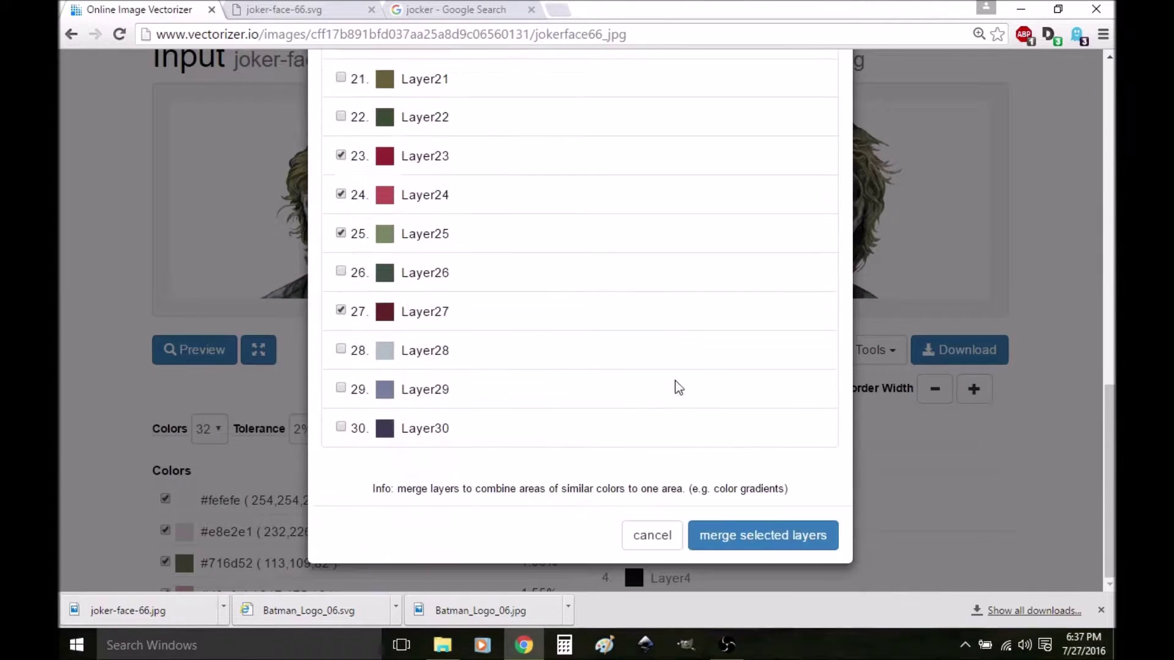
pyautogui.click(757, 541)
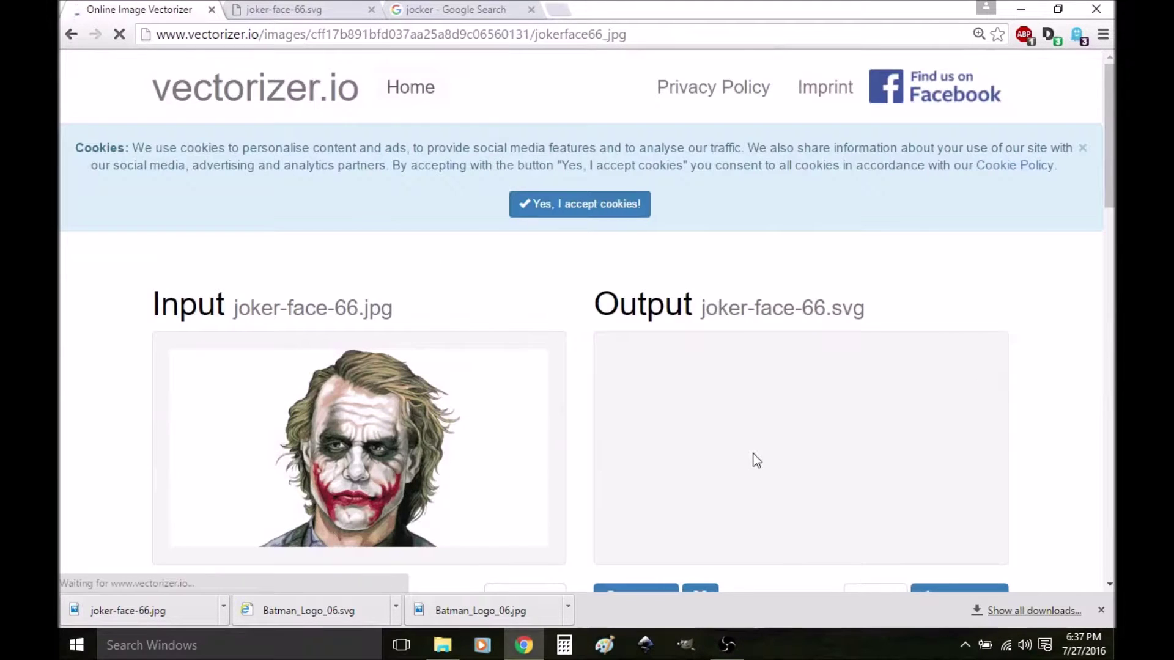
pyautogui.scroll(-3, 801, 451)
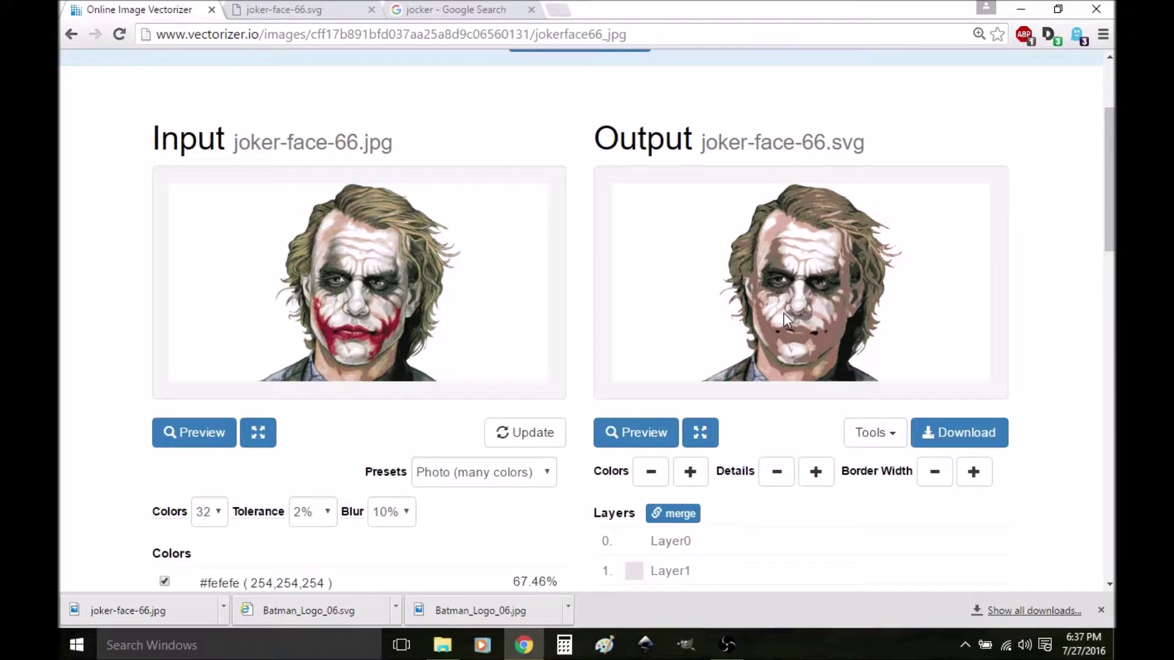
pyautogui.scroll(-4, 780, 321)
pyautogui.scroll(3, 779, 333)
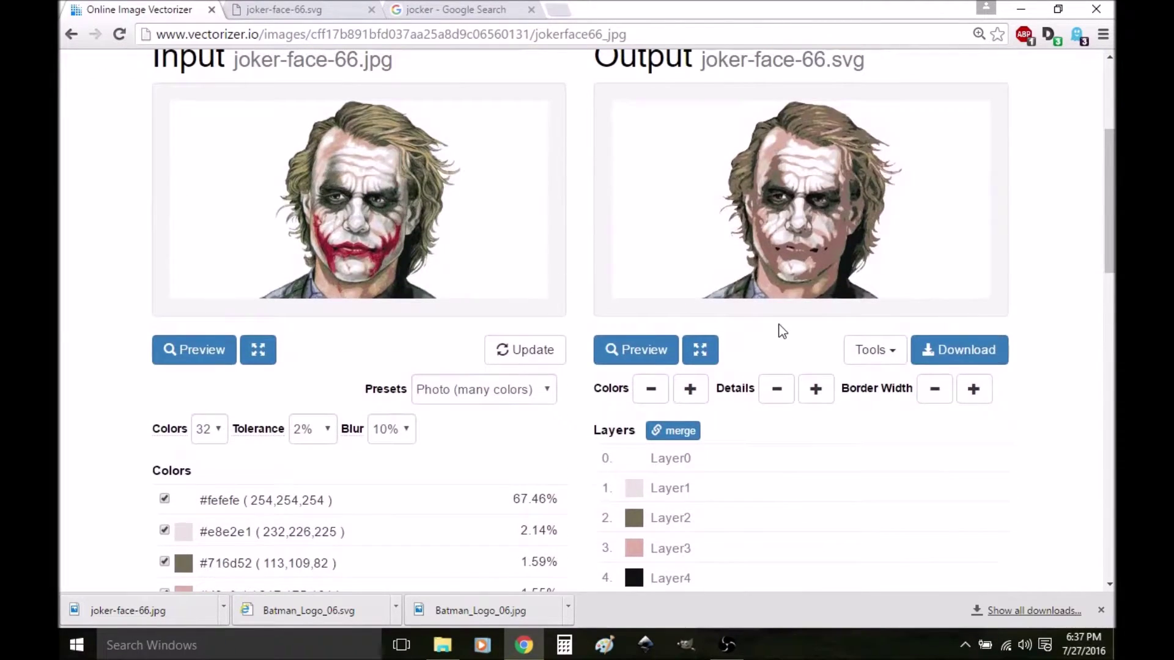
pyautogui.click(690, 389)
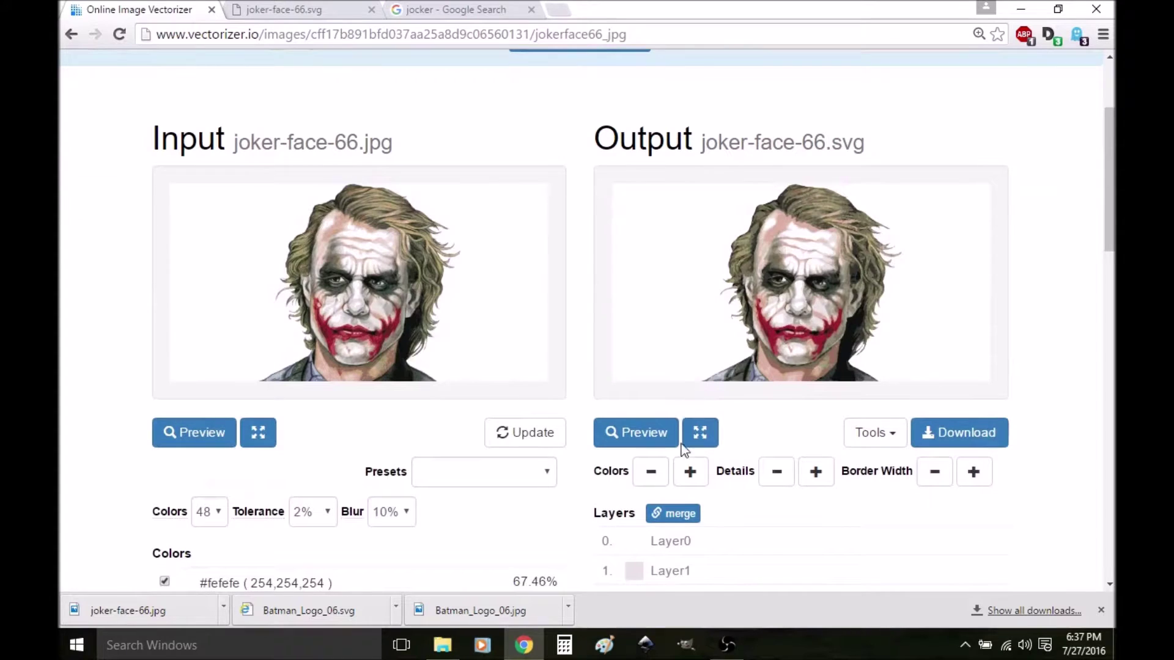
# Raise the colour count from 32 to 64 and lower tolerance to 0%
pyautogui.click(688, 477)
pyautogui.click(816, 471)
pyautogui.click(816, 471)
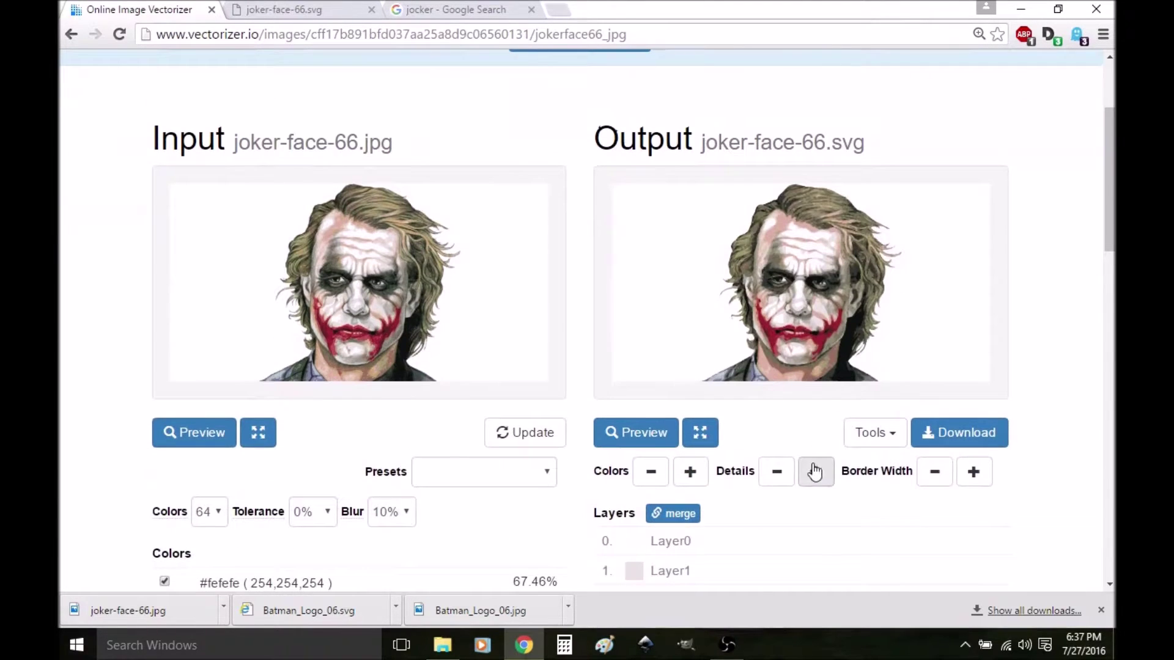
# Step the blur up from 10% through 14% and 18%, wrapping back to 0%
pyautogui.click(966, 474)
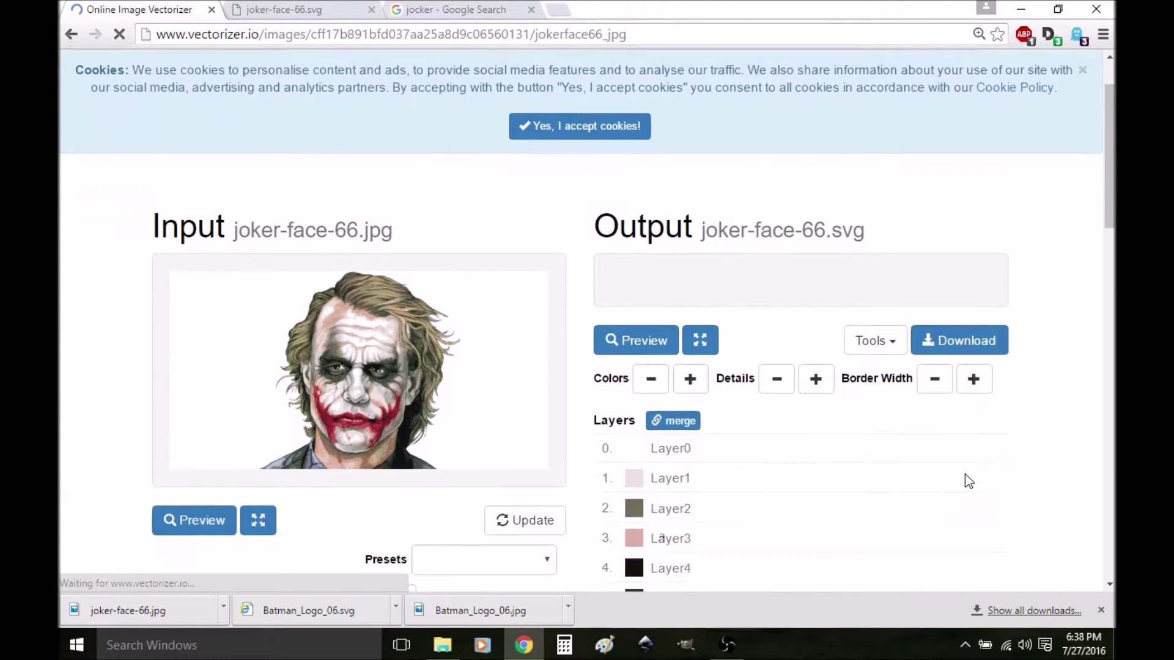
pyautogui.click(974, 561)
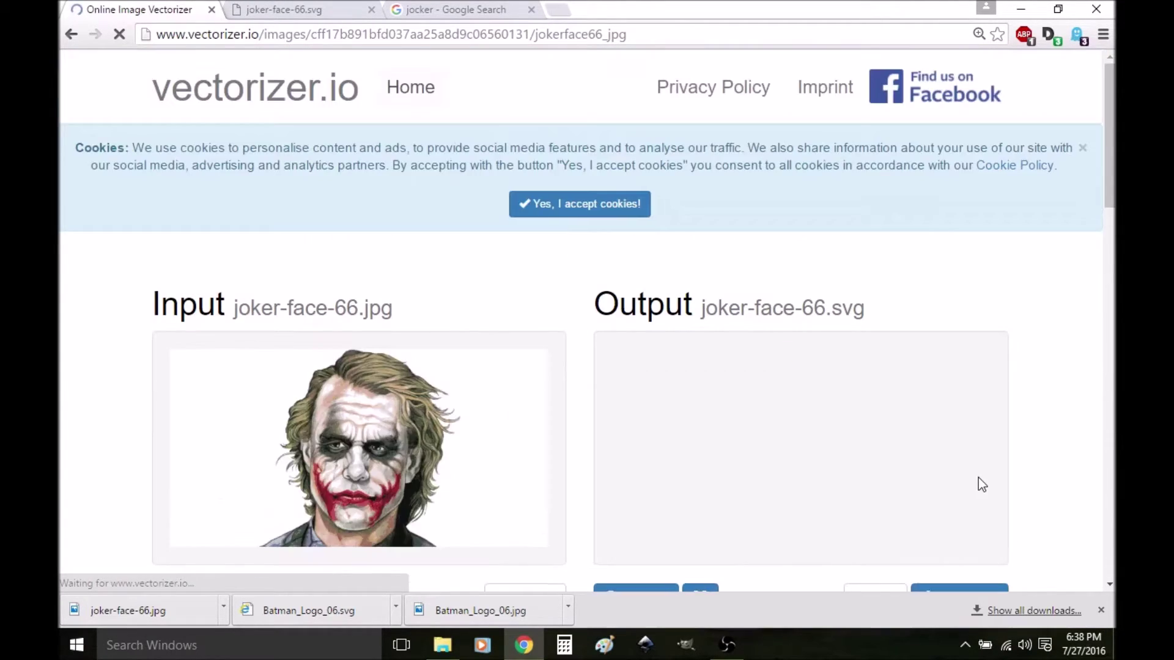
pyautogui.scroll(-2, 978, 479)
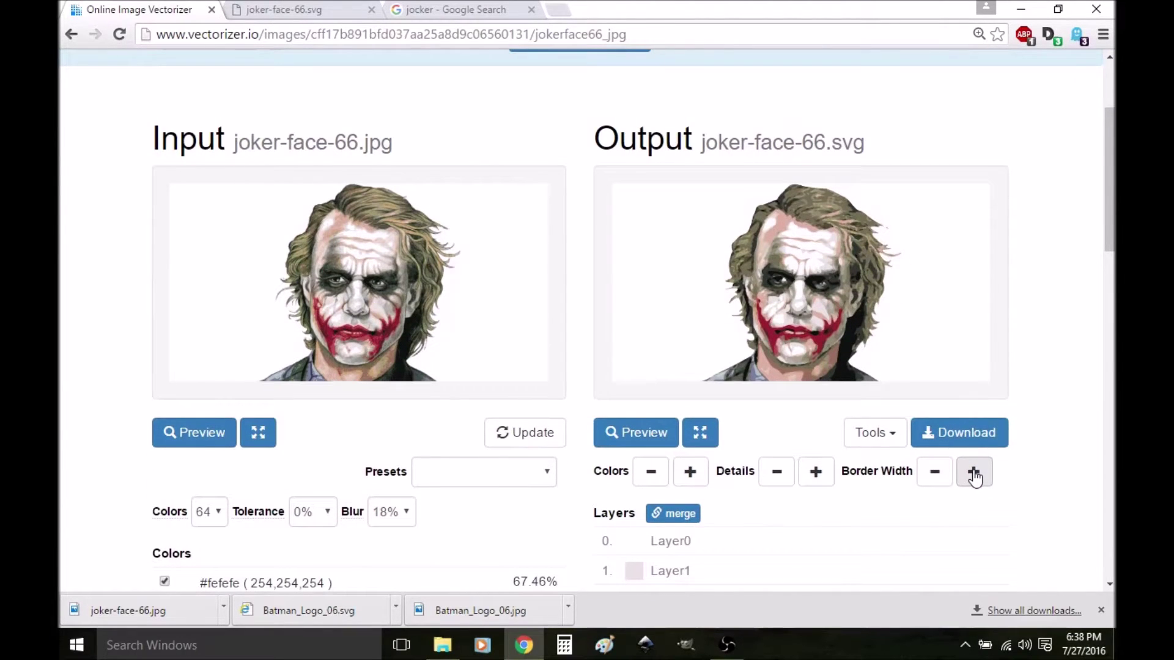
pyautogui.click(974, 473)
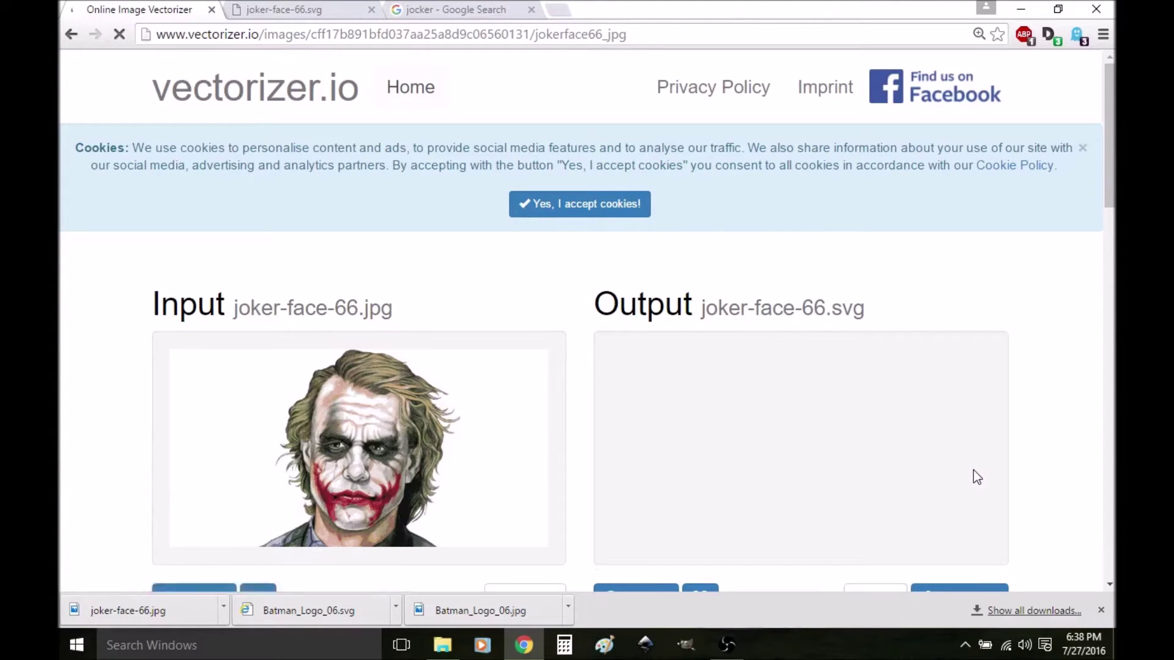
# Raise the blur from 0% to 4% and then to 8%
pyautogui.scroll(-1, 973, 476)
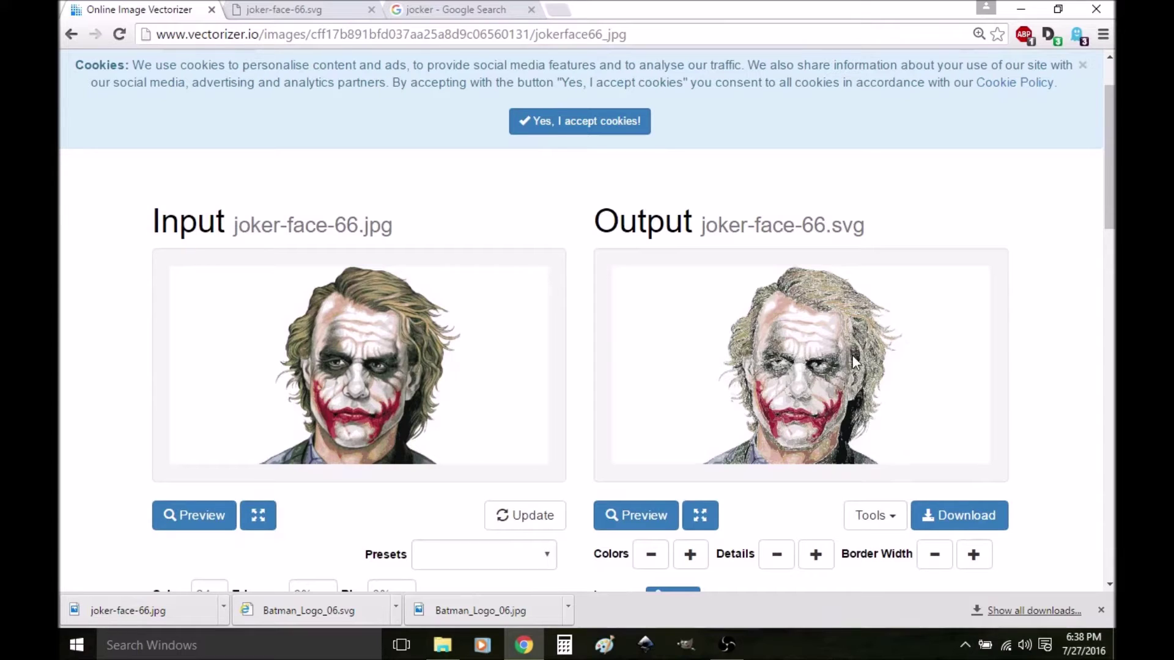
pyautogui.scroll(-2, 853, 358)
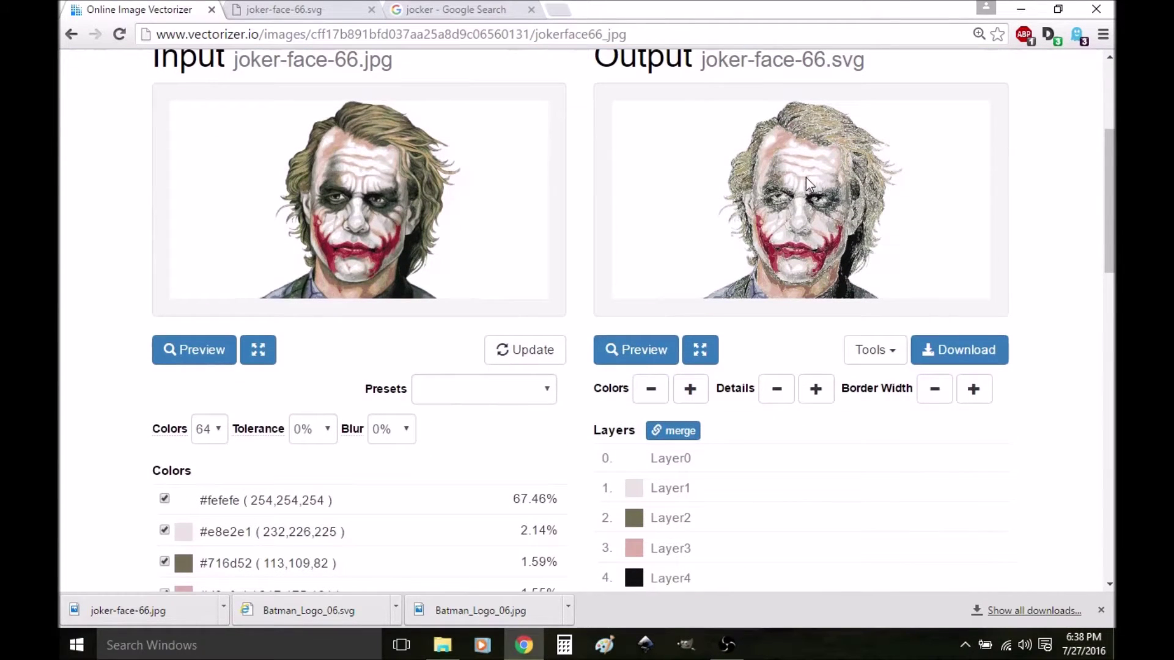
pyautogui.click(973, 388)
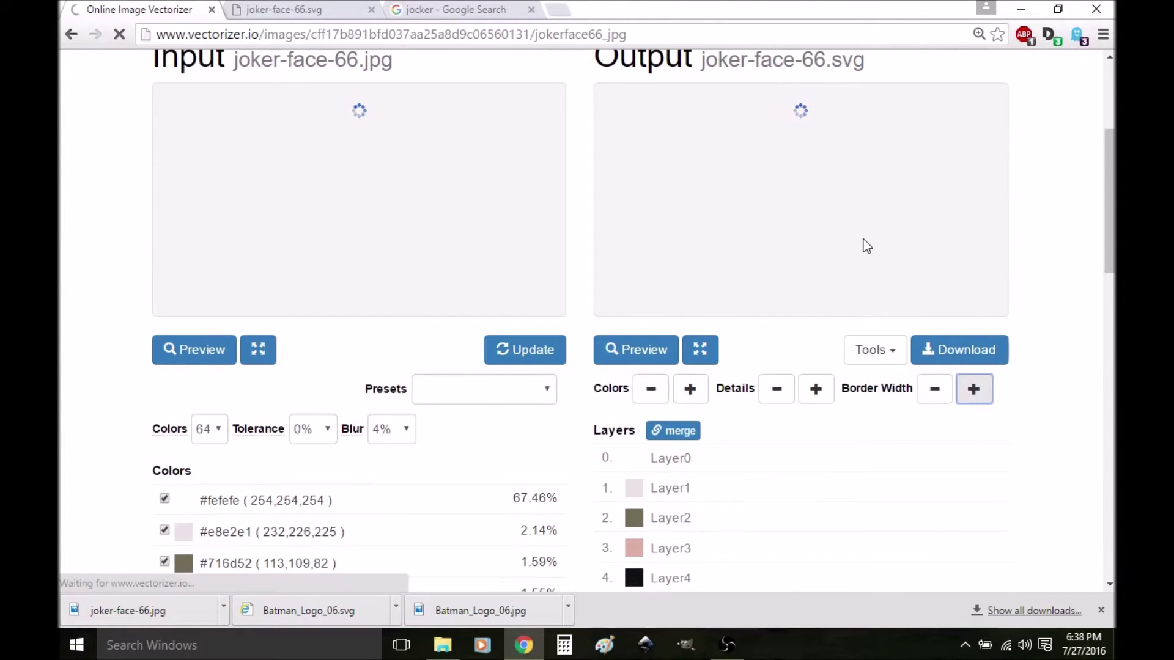
pyautogui.scroll(-3, 866, 244)
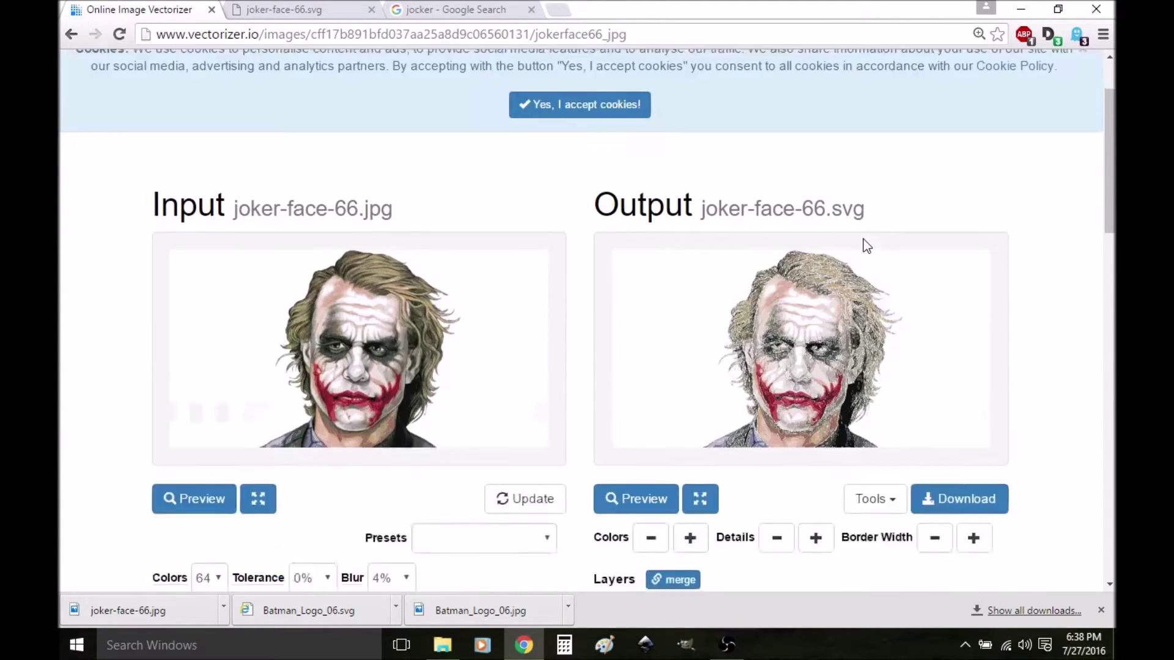
pyautogui.click(972, 390)
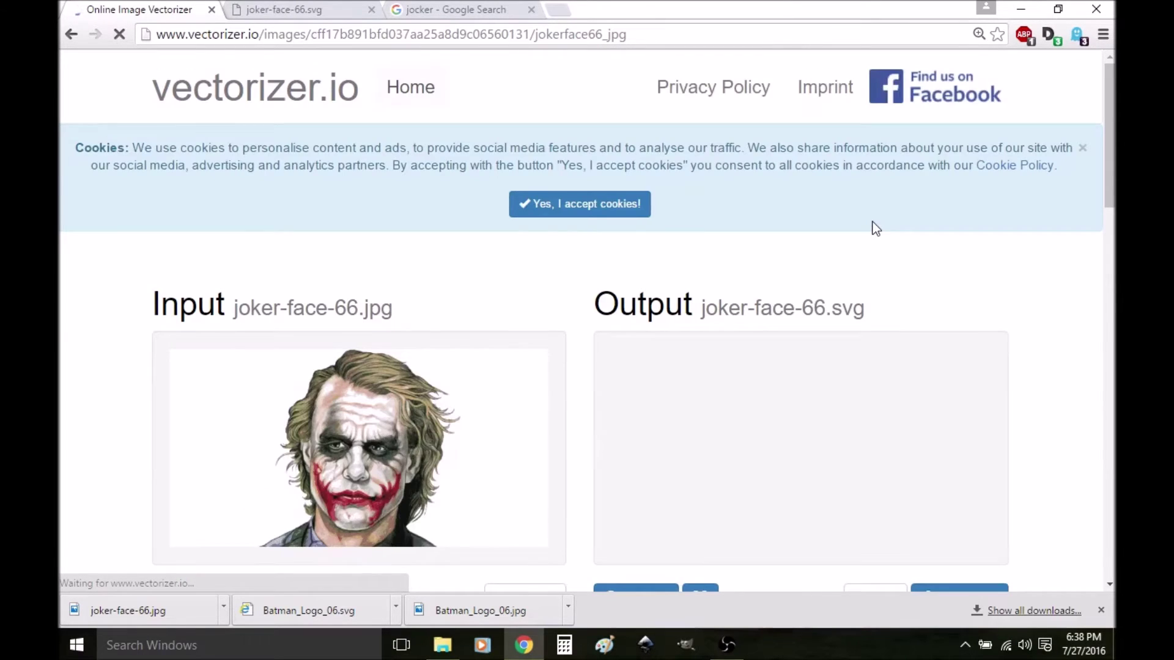
pyautogui.scroll(-3, 876, 228)
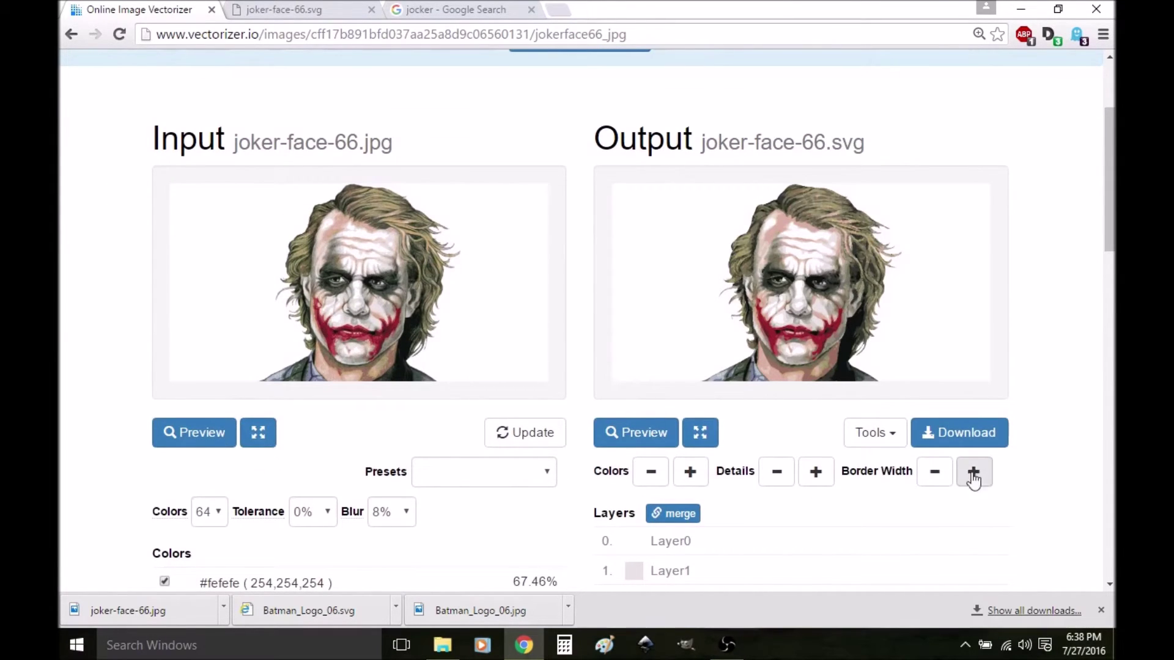
pyautogui.click(874, 436)
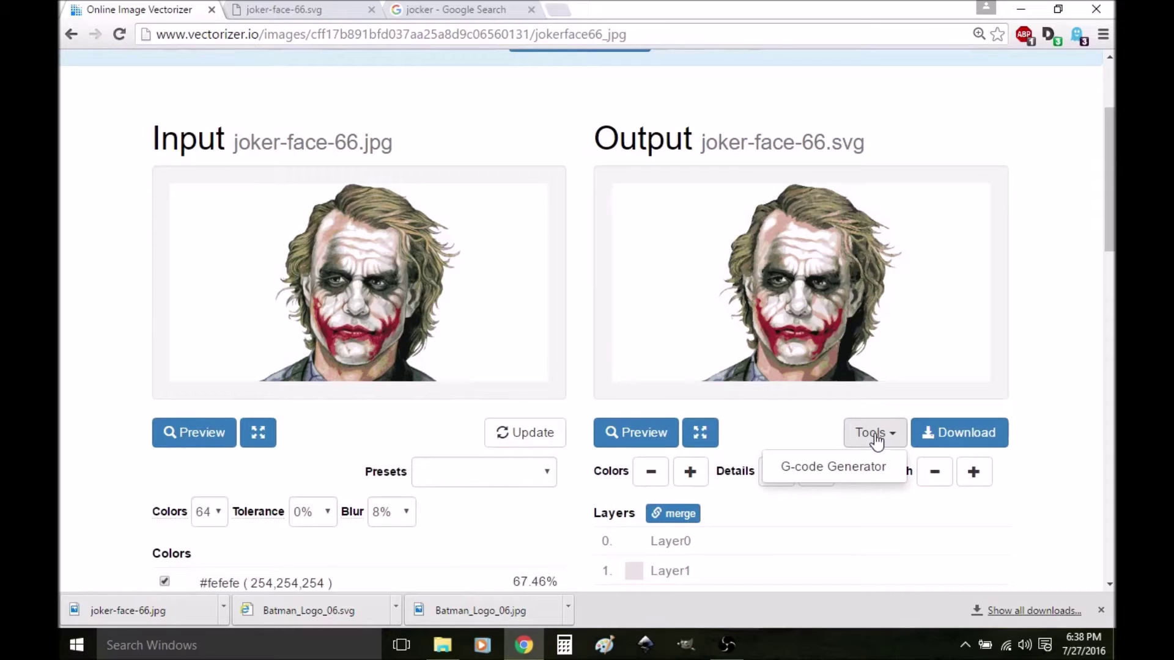
# Try the G-code Generator entry in the Tools dropdown
pyautogui.click(833, 466)
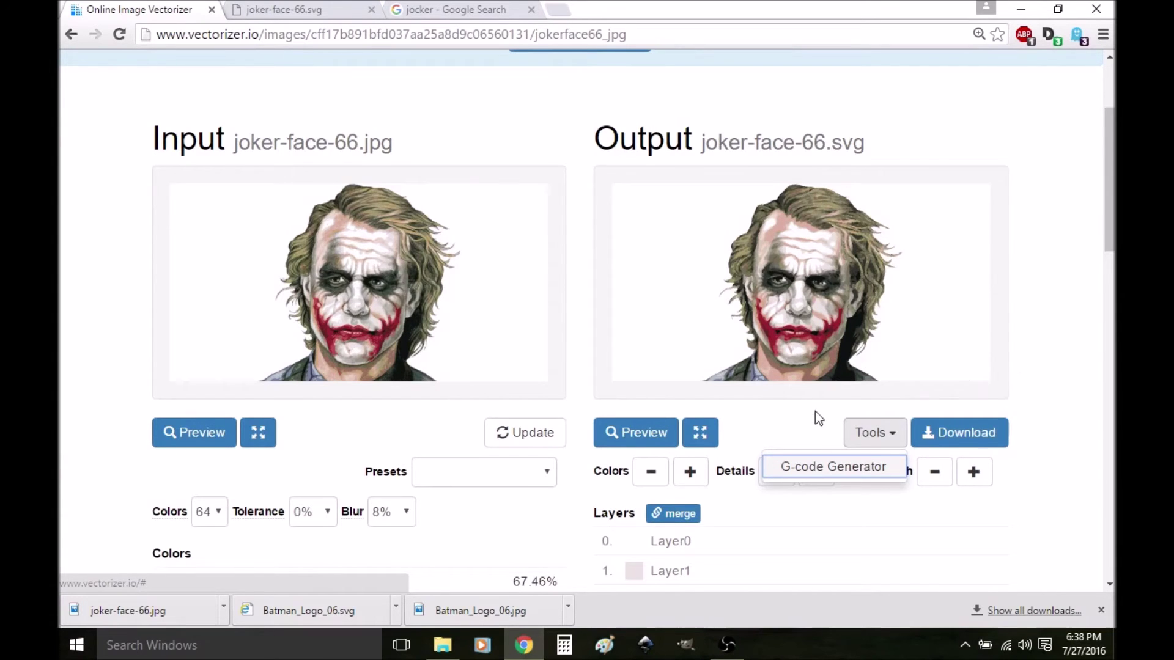
pyautogui.scroll(-5, 813, 419)
pyautogui.scroll(3, 810, 420)
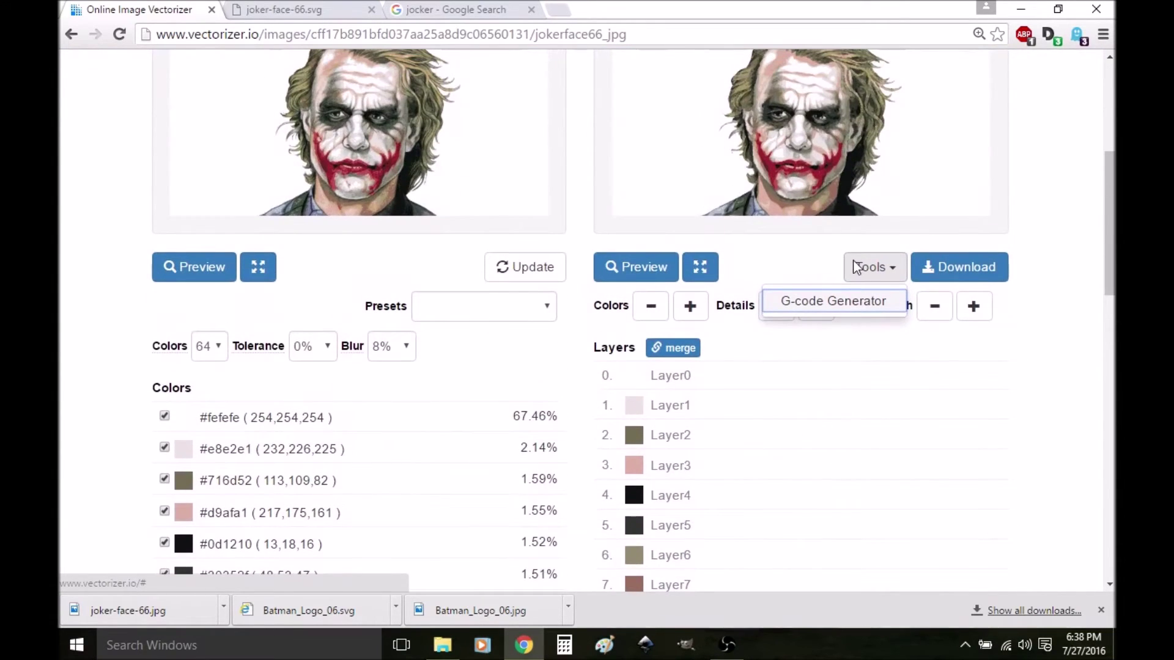
pyautogui.scroll(-15, 835, 414)
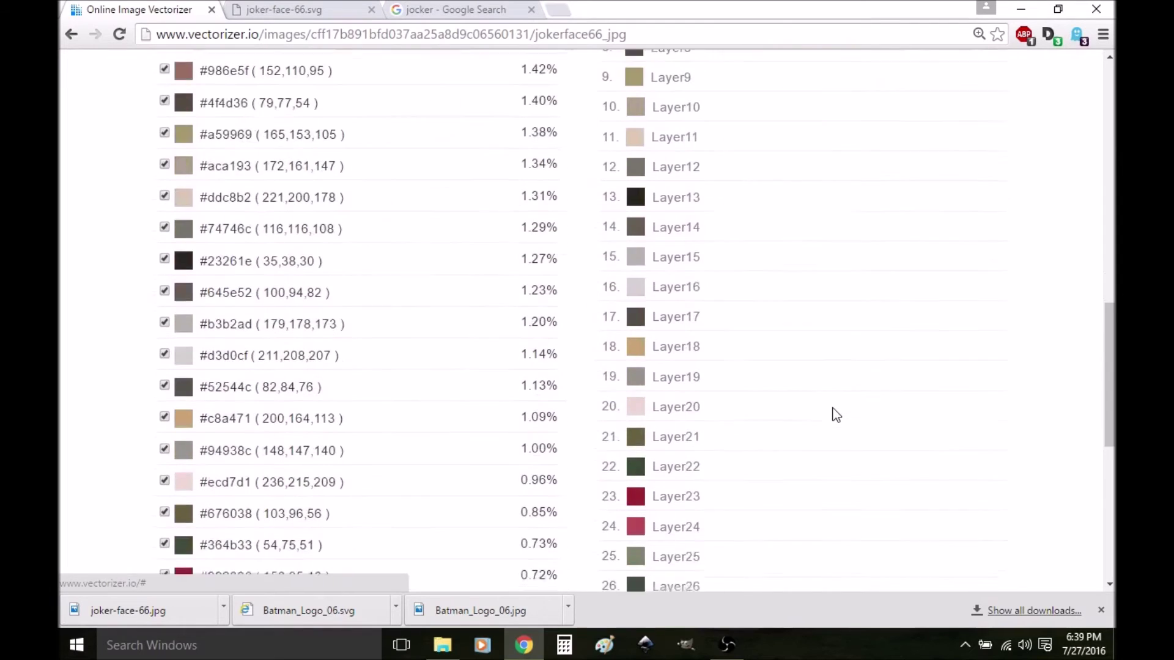
pyautogui.scroll(19, 835, 415)
# Reload the conversion page, confirming the form resubmission with Continue
pyautogui.scroll(-4, 830, 411)
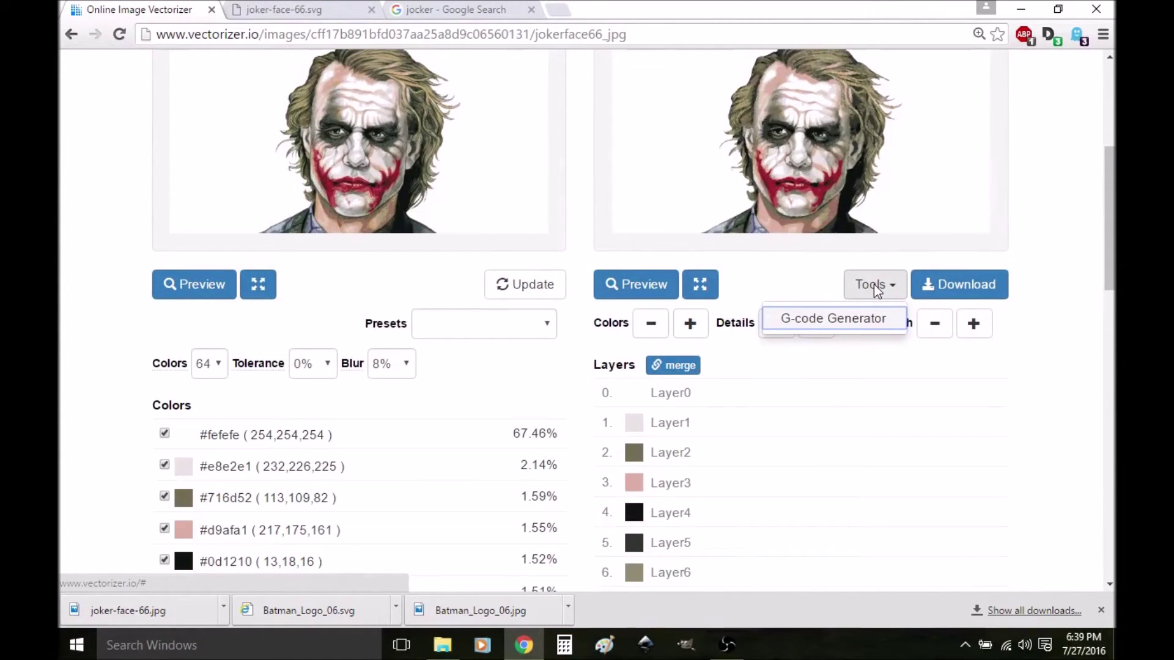
pyautogui.click(119, 34)
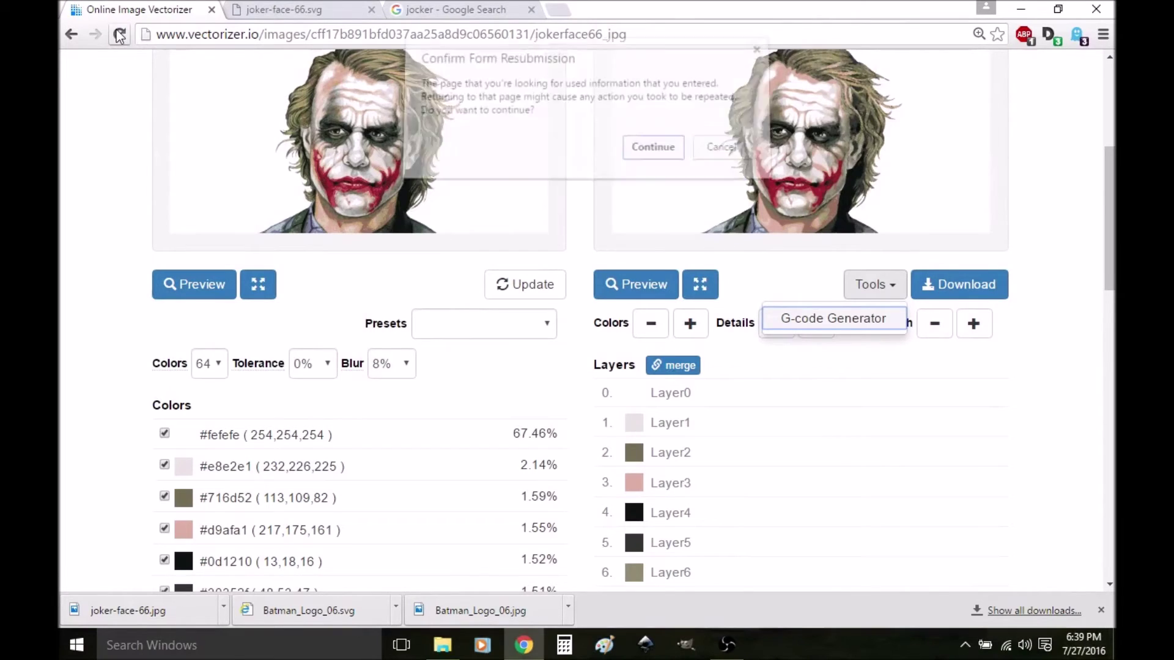
pyautogui.click(653, 154)
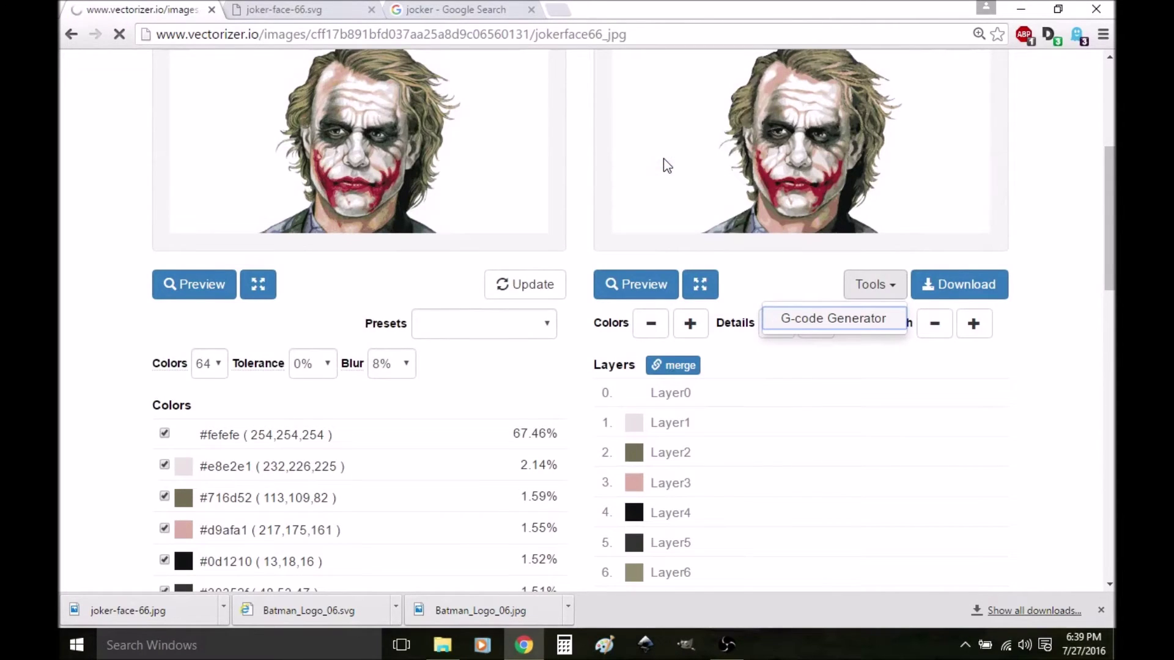